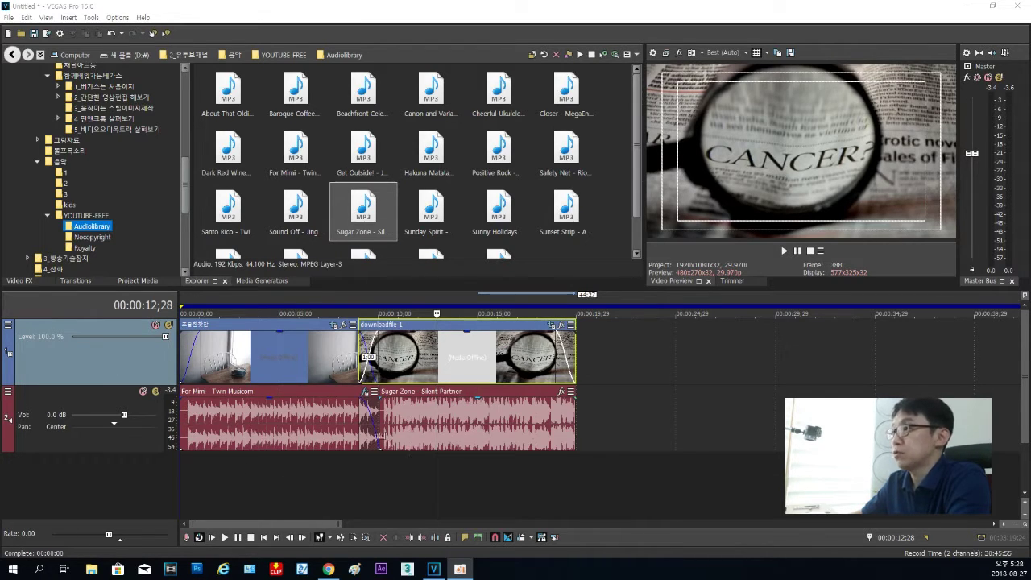
- Play the timeline from its start to preview the first video clip's fade-in
click(195, 483)
click(182, 476)
key(space)
key(space)
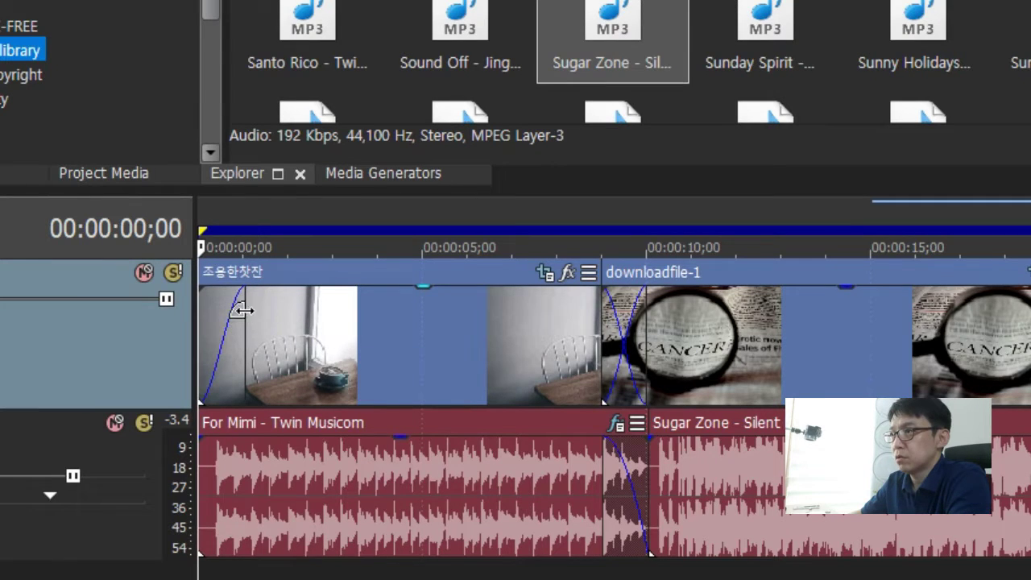
- Give the first video clip a linear fade-in about 4 seconds long and play it back
right_click(245, 306)
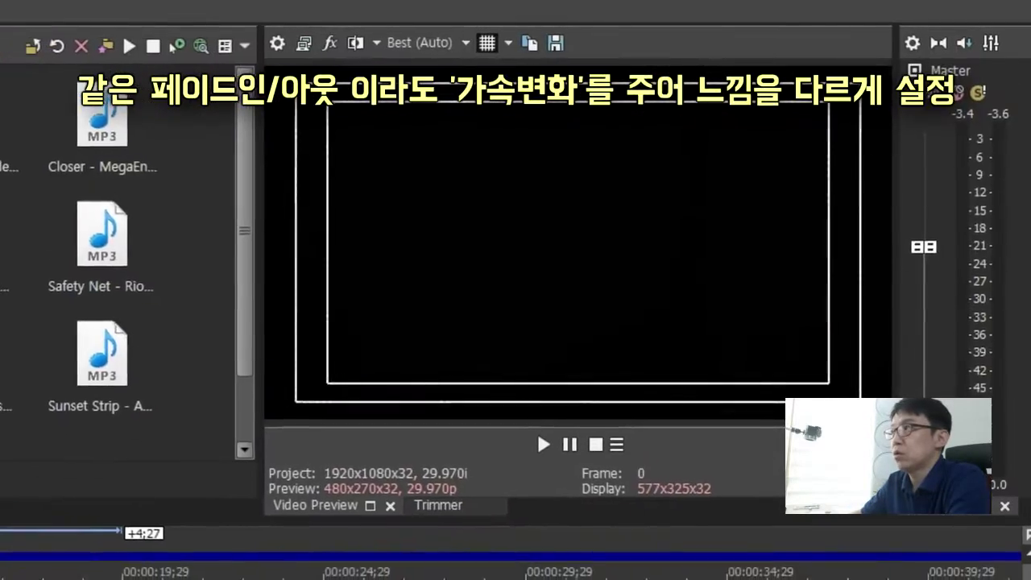
key(space)
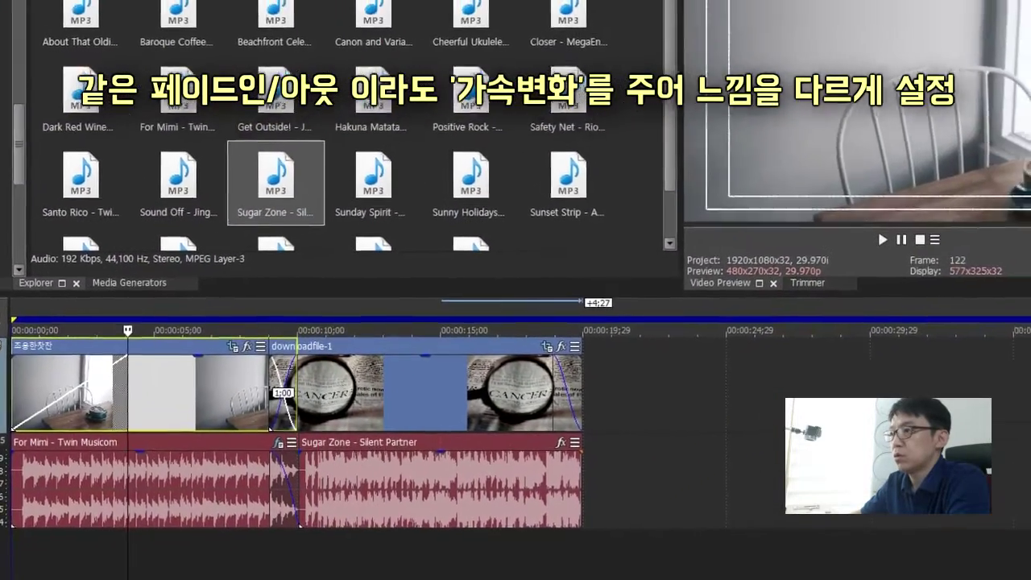
key(space)
key(space)
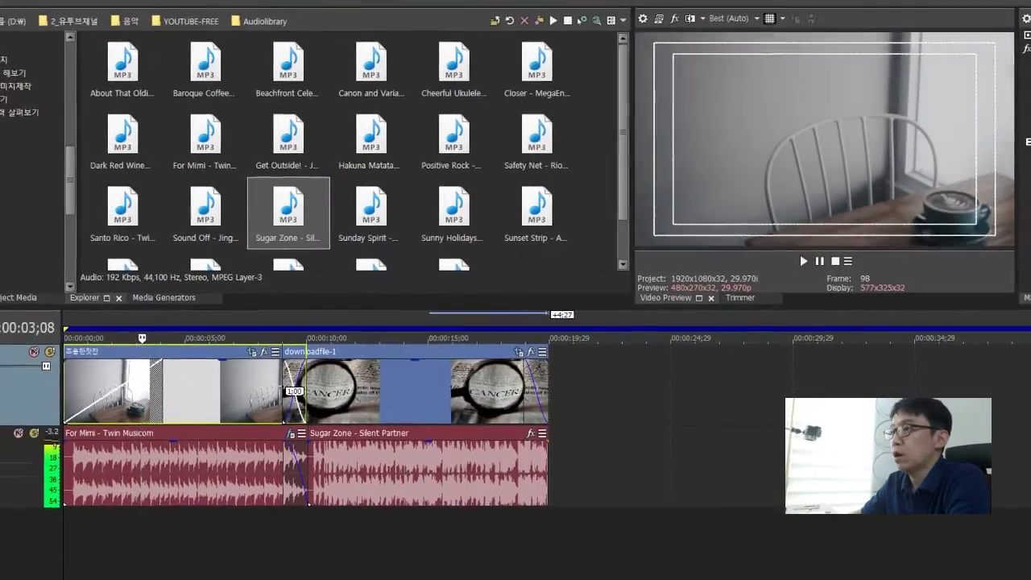
key(space)
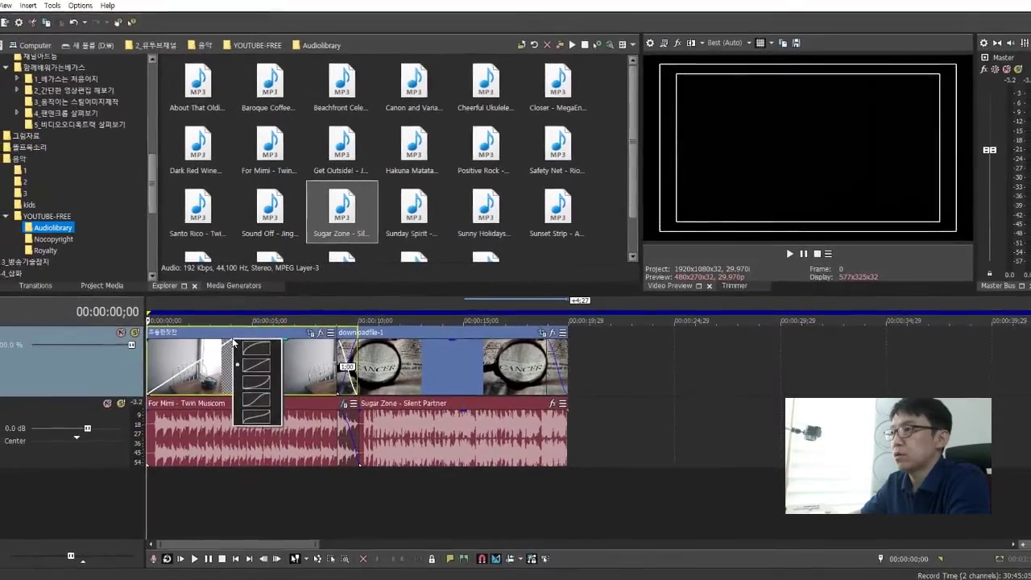
- Change the first video clip's fade-in to the third, slow-starting curve and play back the gradual brightening
click(276, 375)
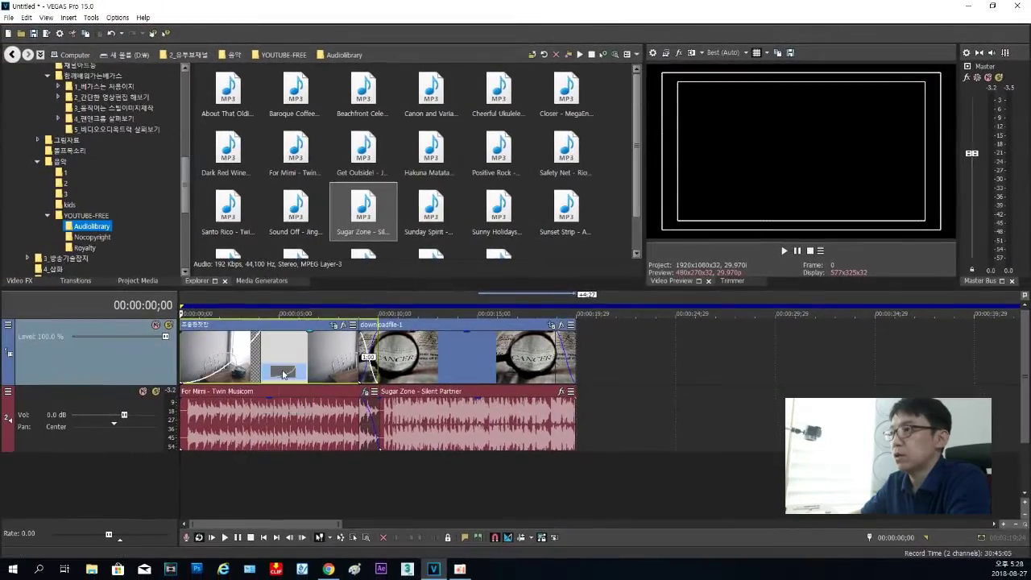
click(226, 538)
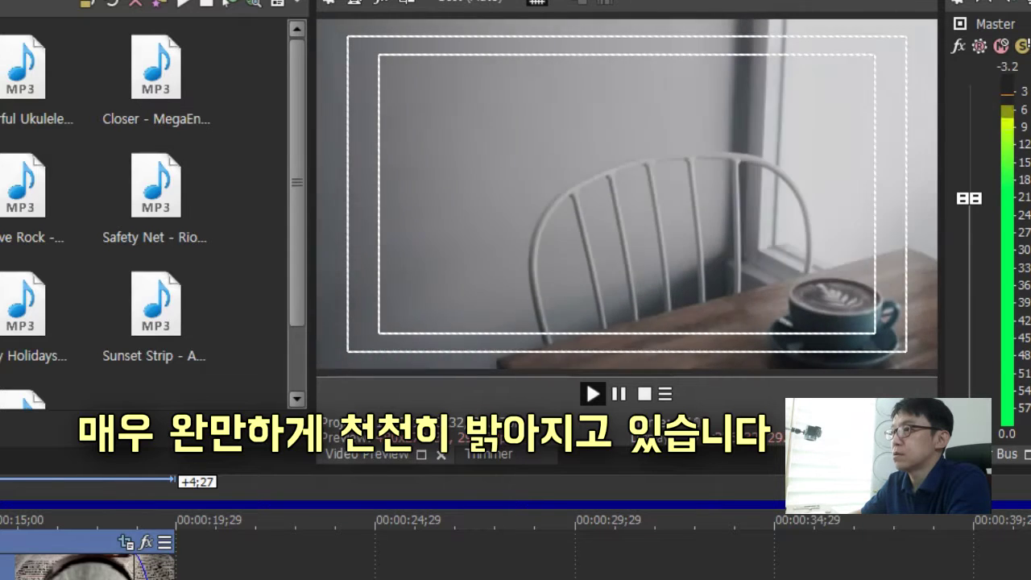
click(593, 392)
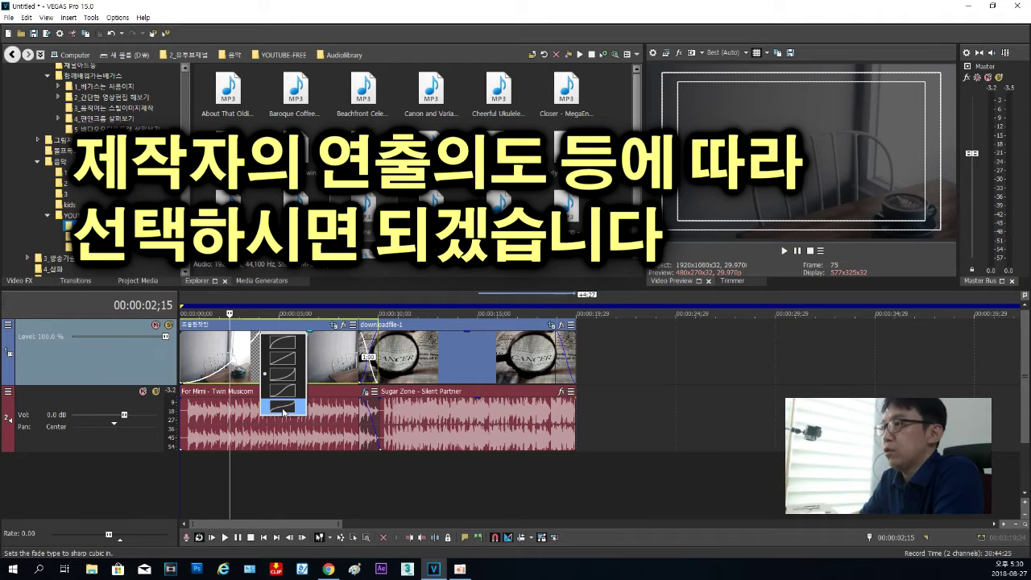
click(278, 464)
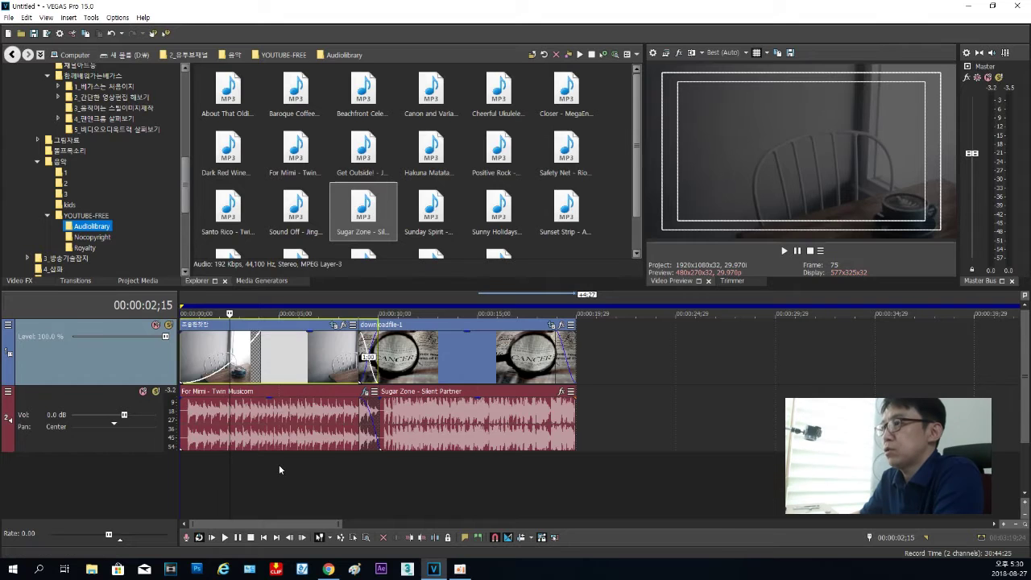
- Add a fade-in about 2 seconds long to the For Mimi audio clip and view its available fade curves
click(280, 459)
drag(277, 461, 184, 455)
drag(183, 396, 219, 401)
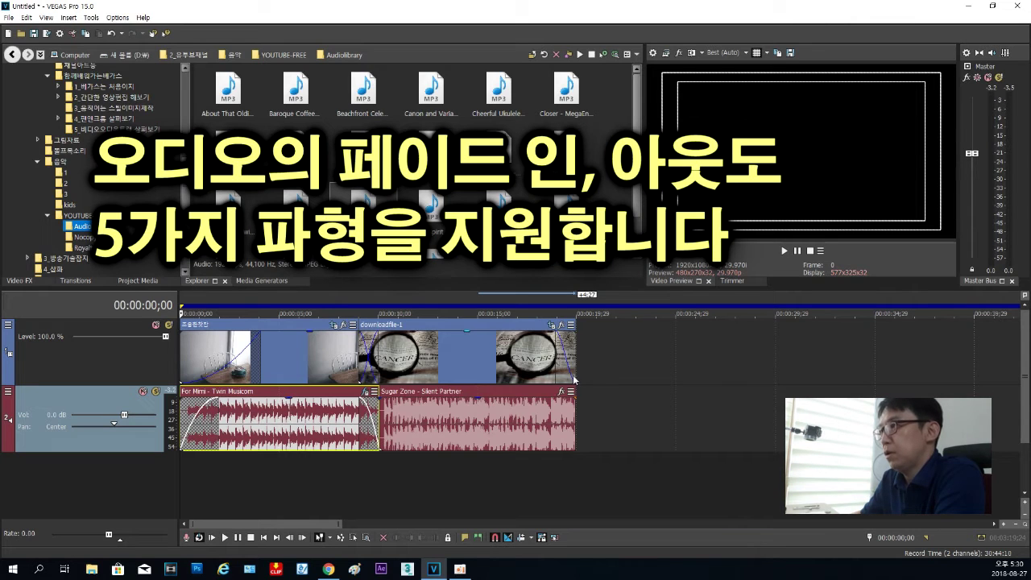
right_click(219, 401)
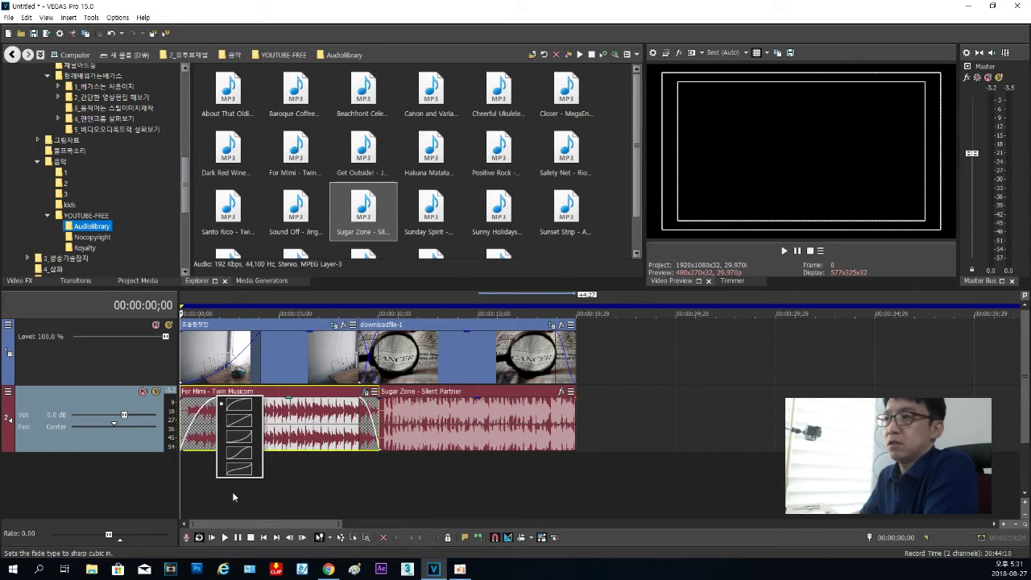
click(233, 497)
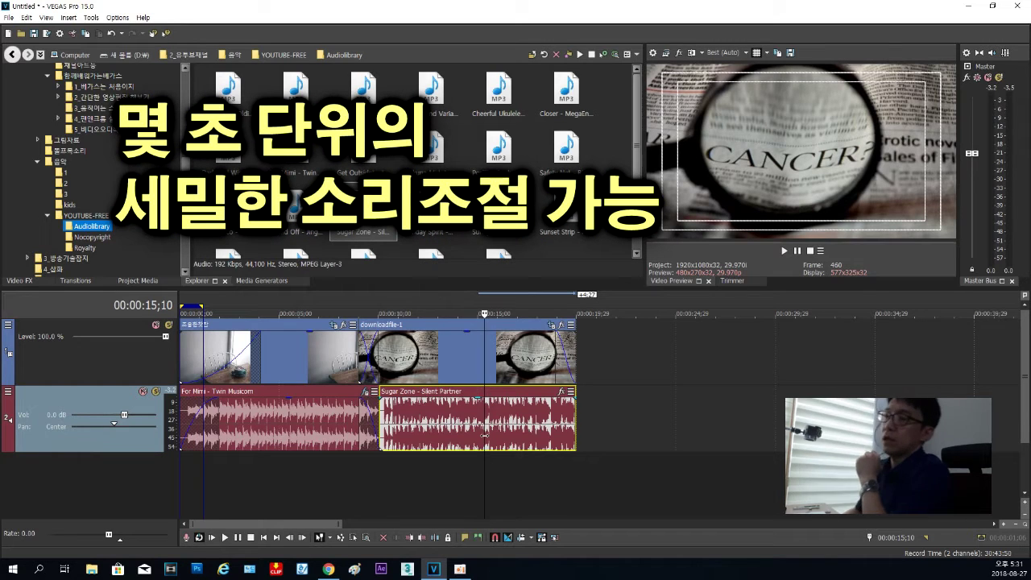
click(234, 488)
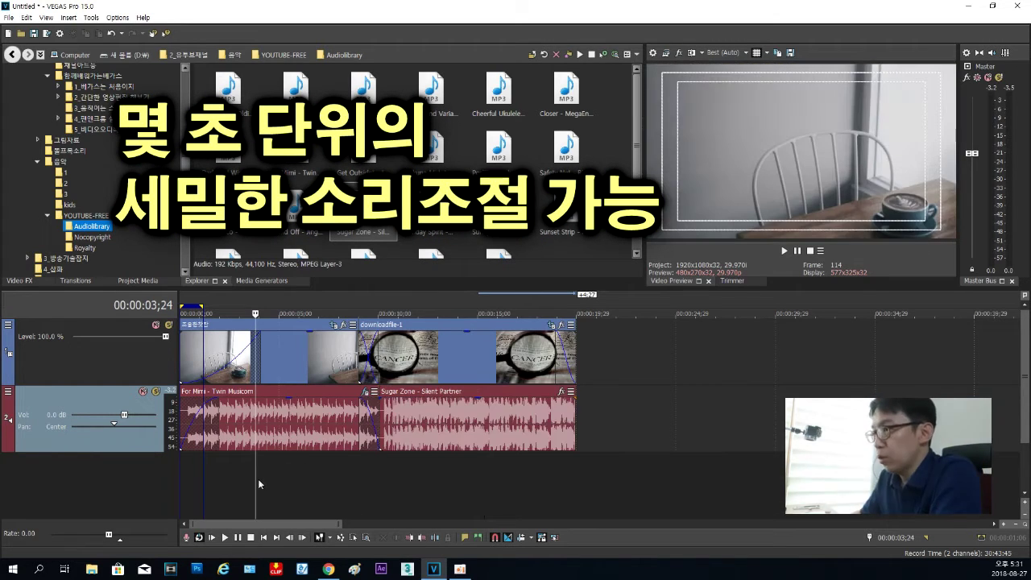
click(199, 486)
drag(199, 482, 370, 476)
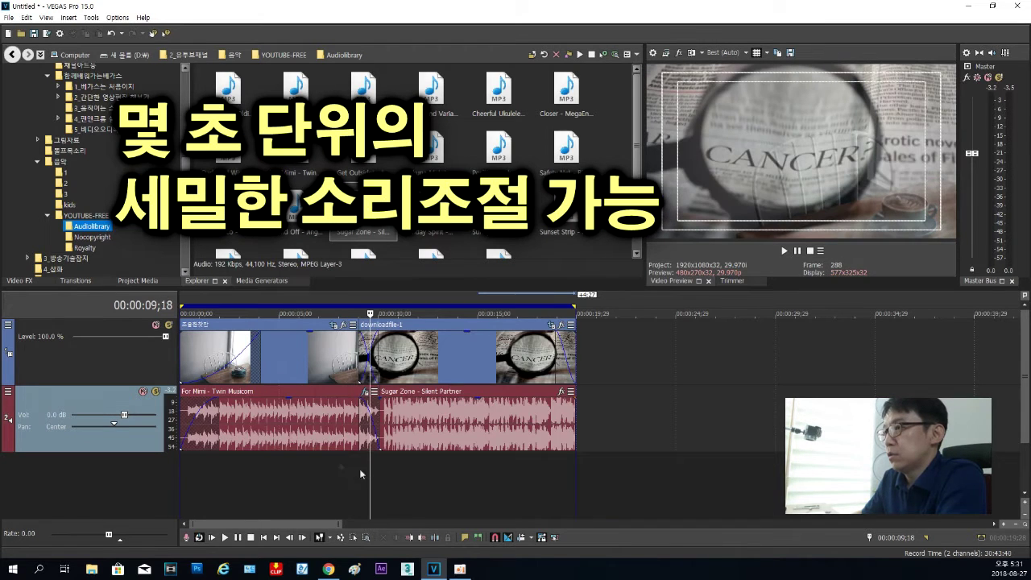
- Try lowering the gain of the whole For Mimi audio clip to about -1.1 dB
mouse_move(196, 402)
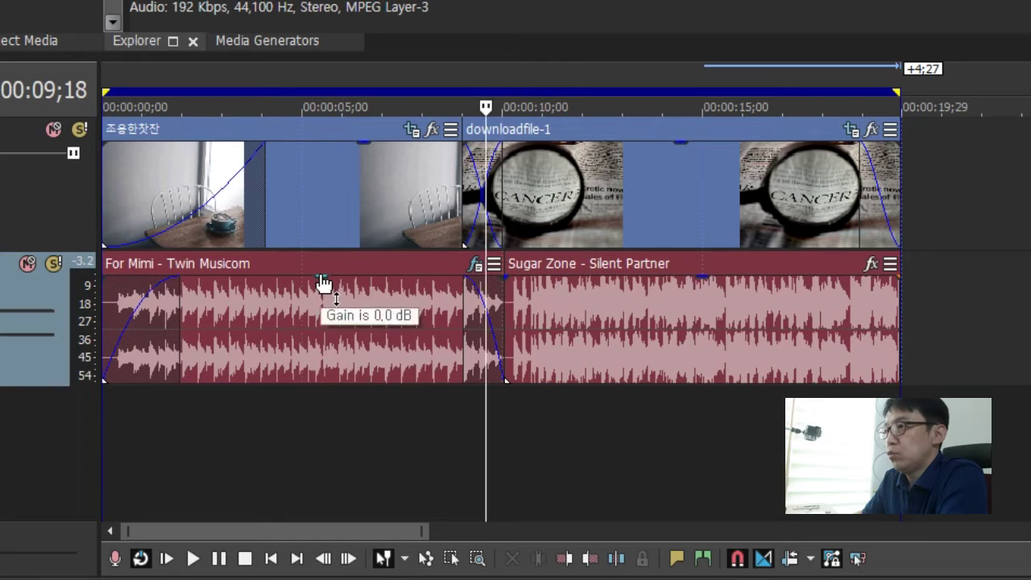
drag(289, 400, 289, 408)
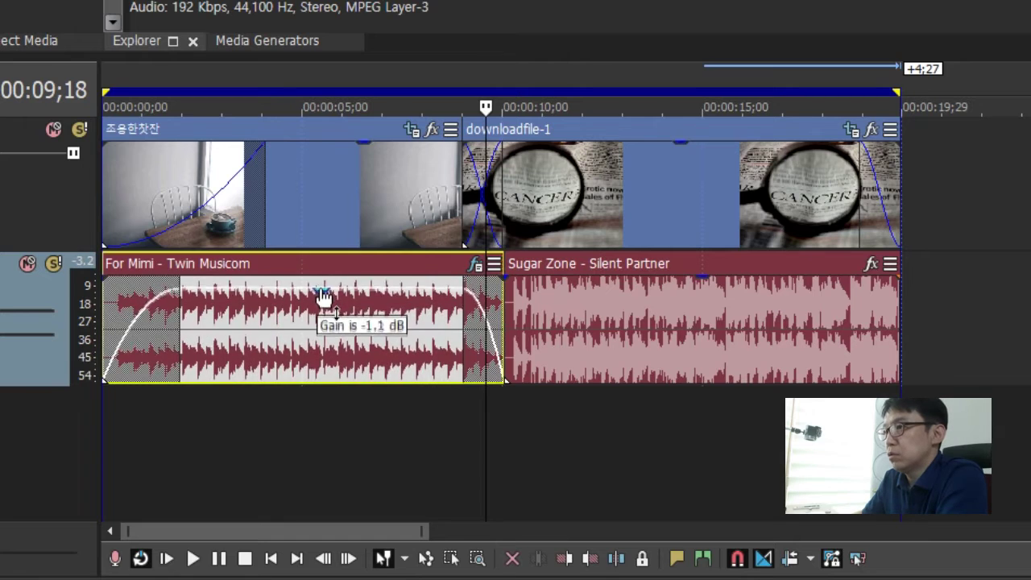
drag(323, 296, 311, 269)
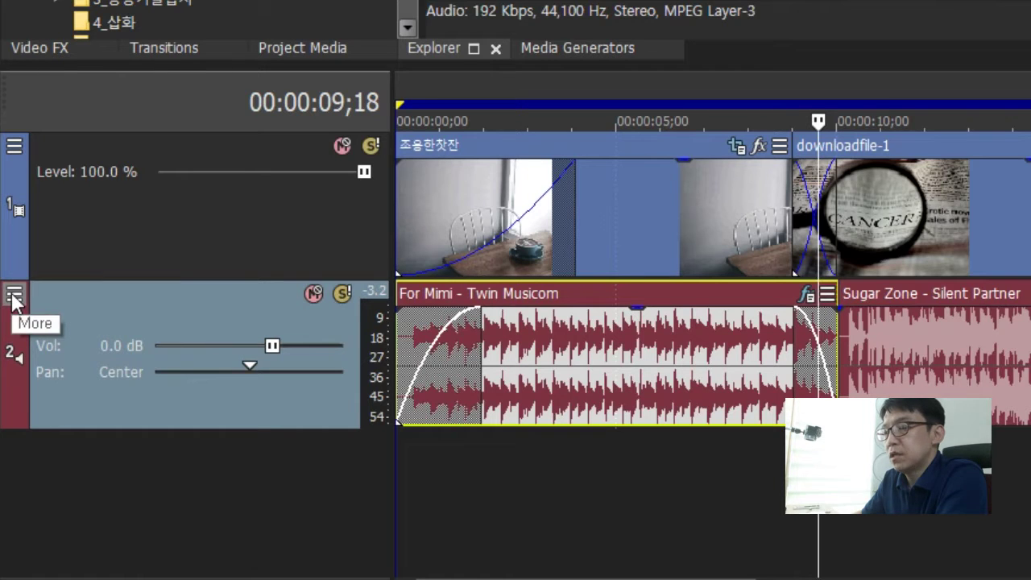
- Insert a Volume envelope on the audio track
click(14, 297)
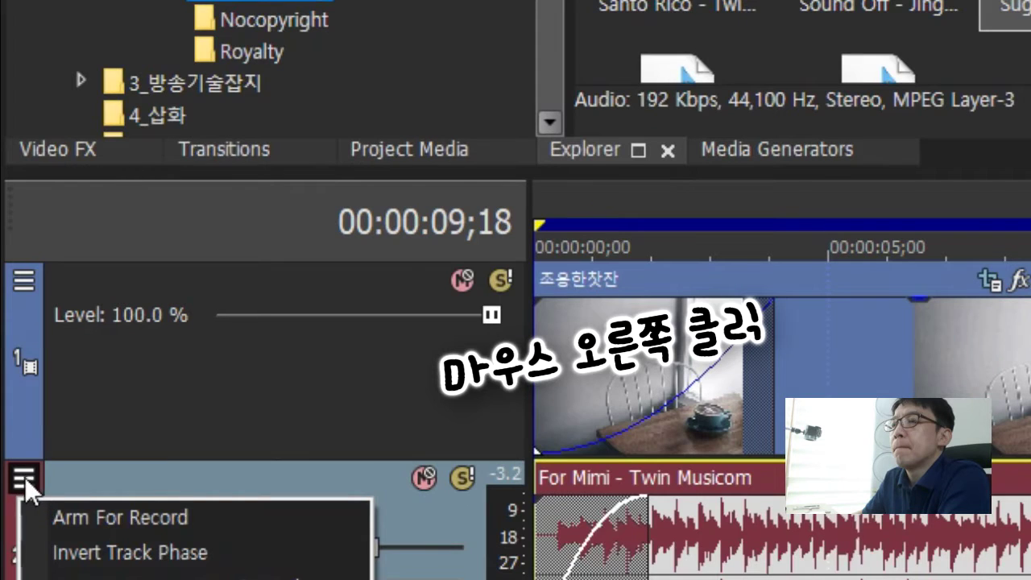
right_click(15, 293)
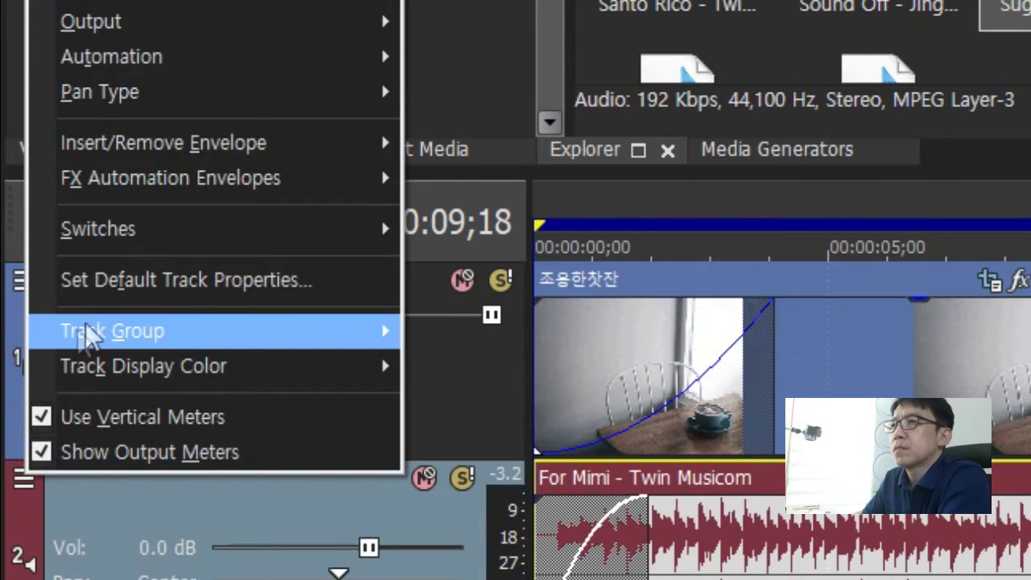
mouse_move(119, 161)
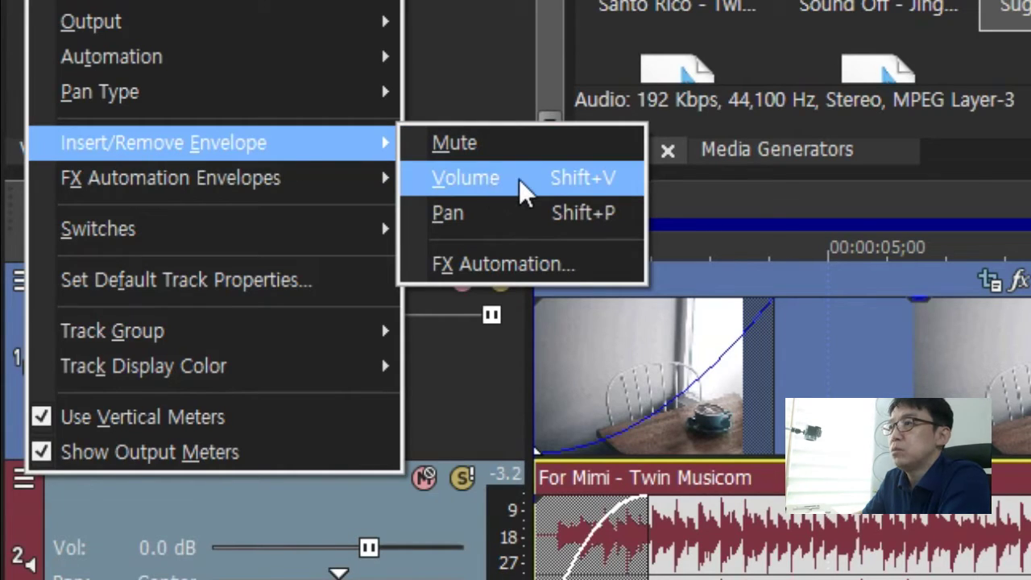
click(519, 179)
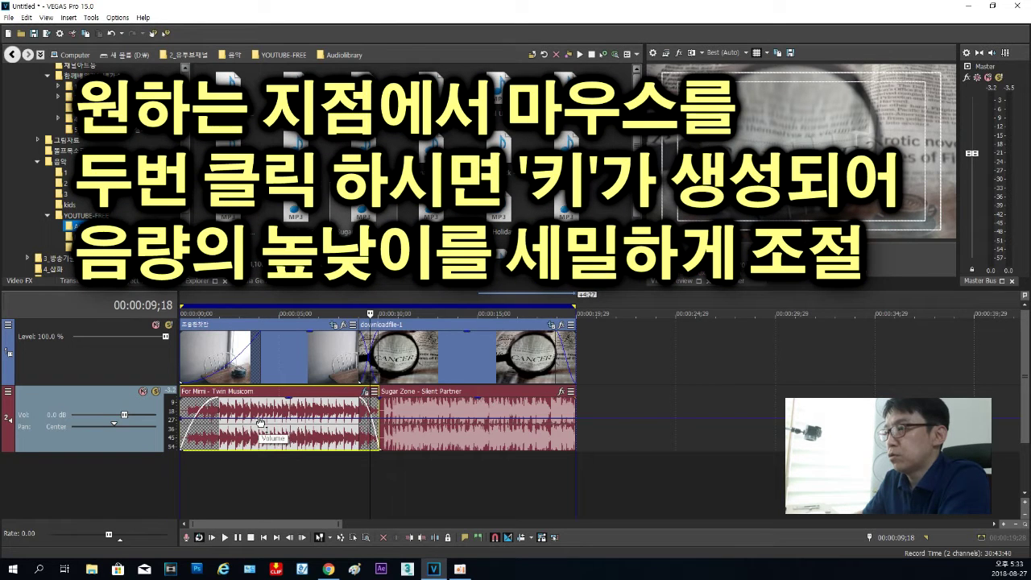
- Add volume envelope points at about 00:00:03;29 and 00:00:04;29 on the For Mimi clip and lower the second one steeply
double_click(259, 422)
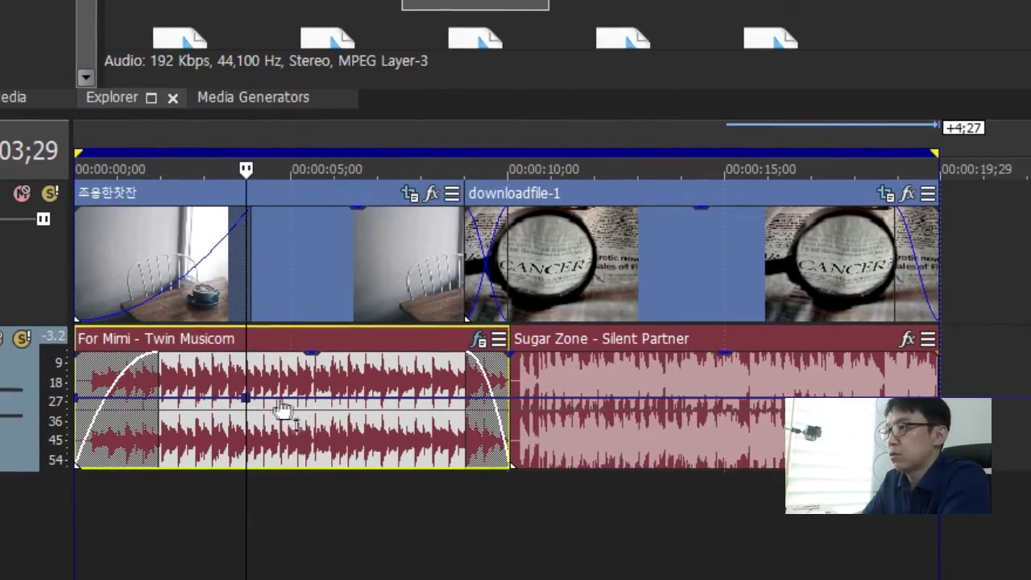
double_click(289, 399)
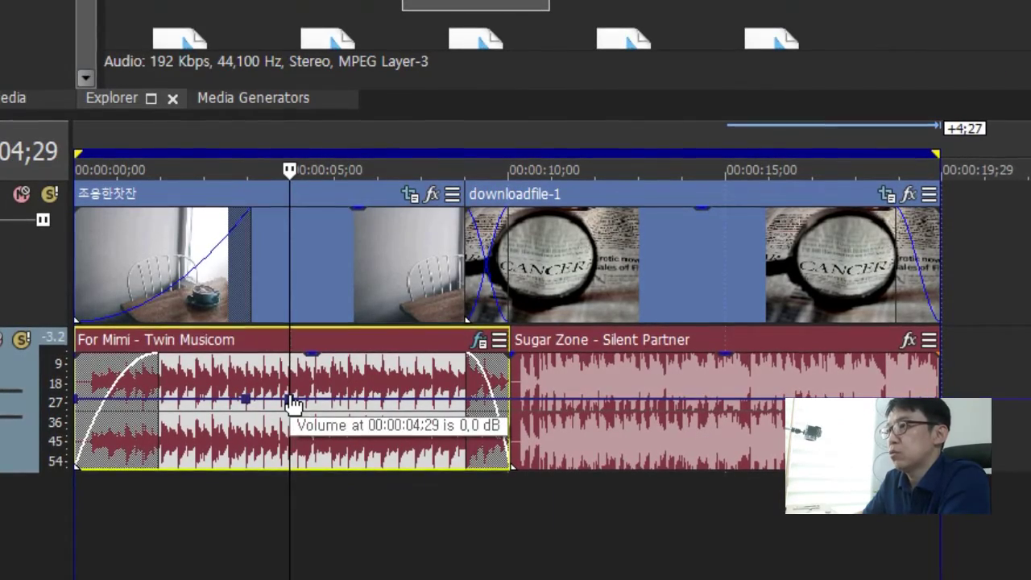
drag(282, 521, 247, 521)
double_click(245, 399)
drag(291, 401, 293, 452)
- Add volume envelope points at about 00:00:07;19 and 00:00:08;10 and raise the last one back to the original level
drag(243, 533, 409, 513)
click(408, 456)
click(409, 456)
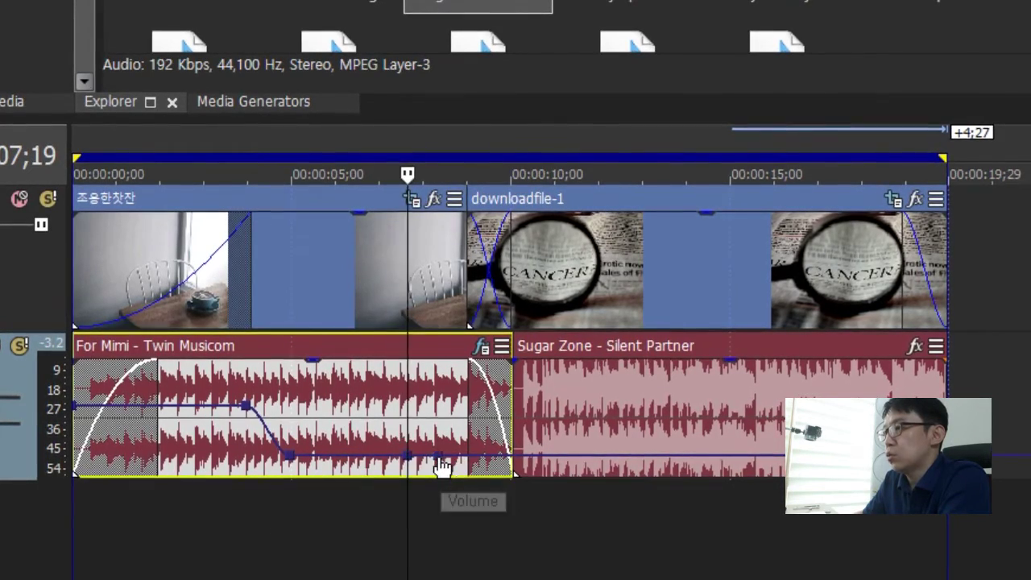
double_click(439, 457)
drag(441, 461, 441, 417)
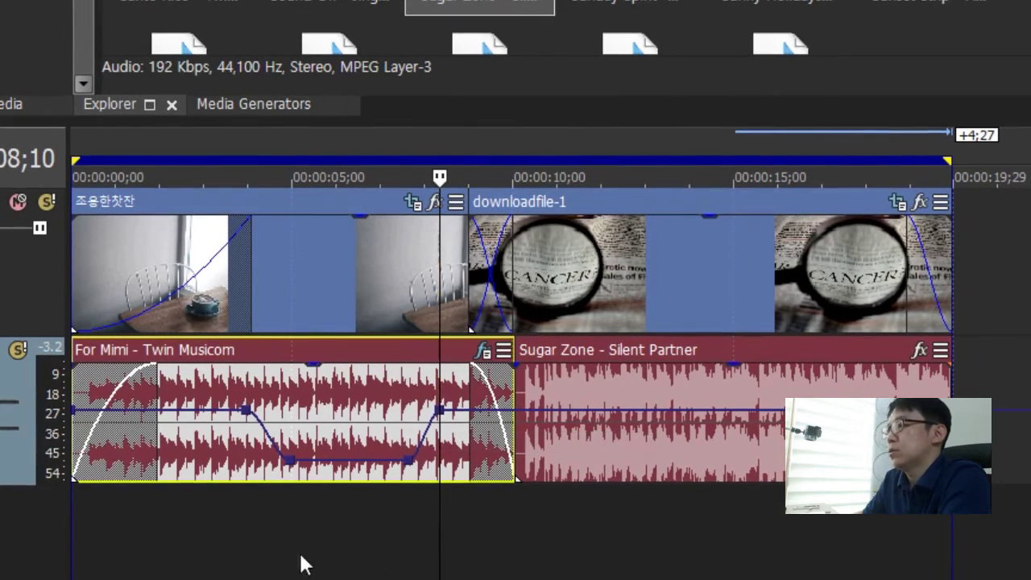
- Play the timeline from about 00:00:03;15 through the volume dip to hear the envelope's effect
click(226, 548)
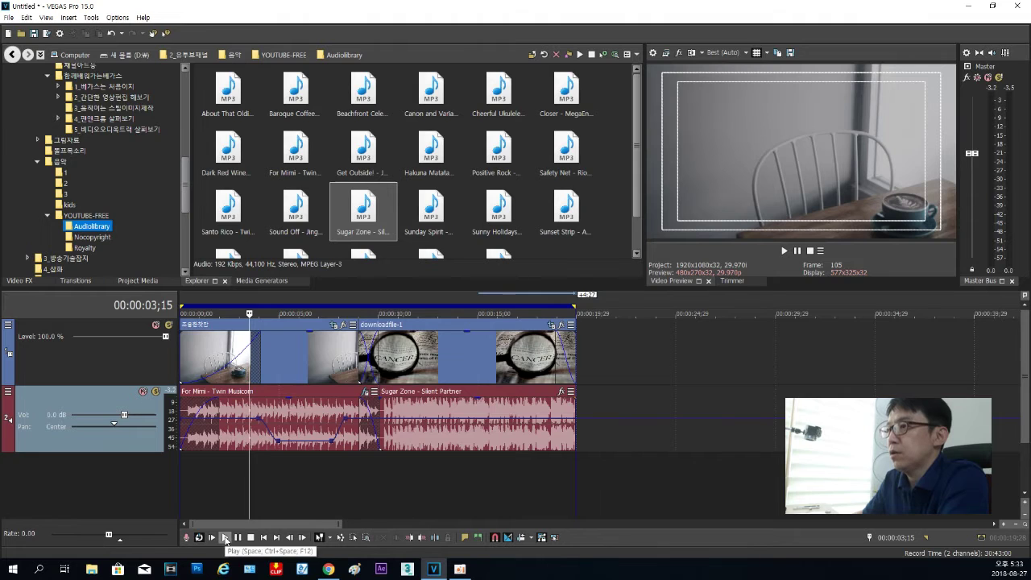
click(226, 539)
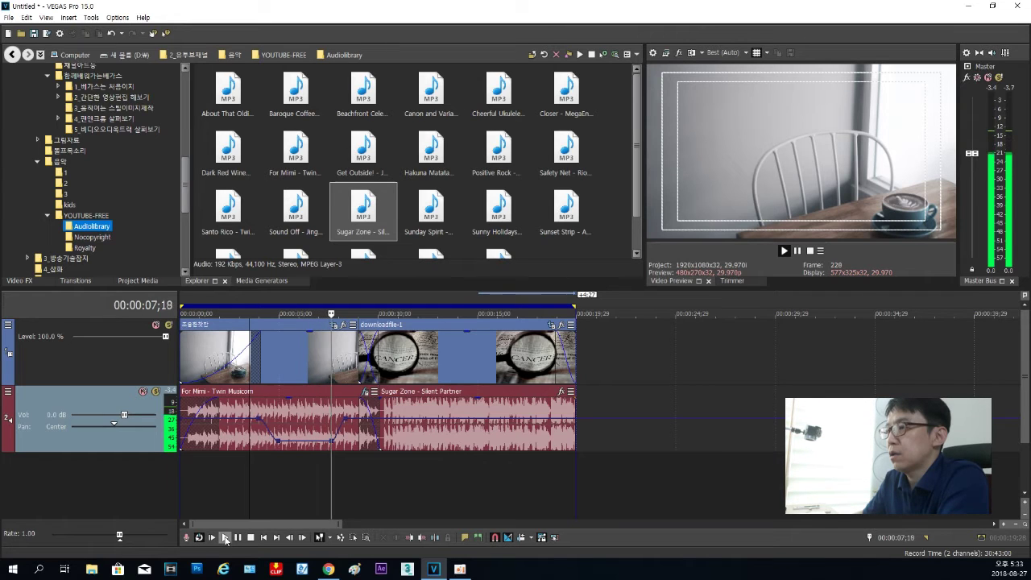
click(238, 537)
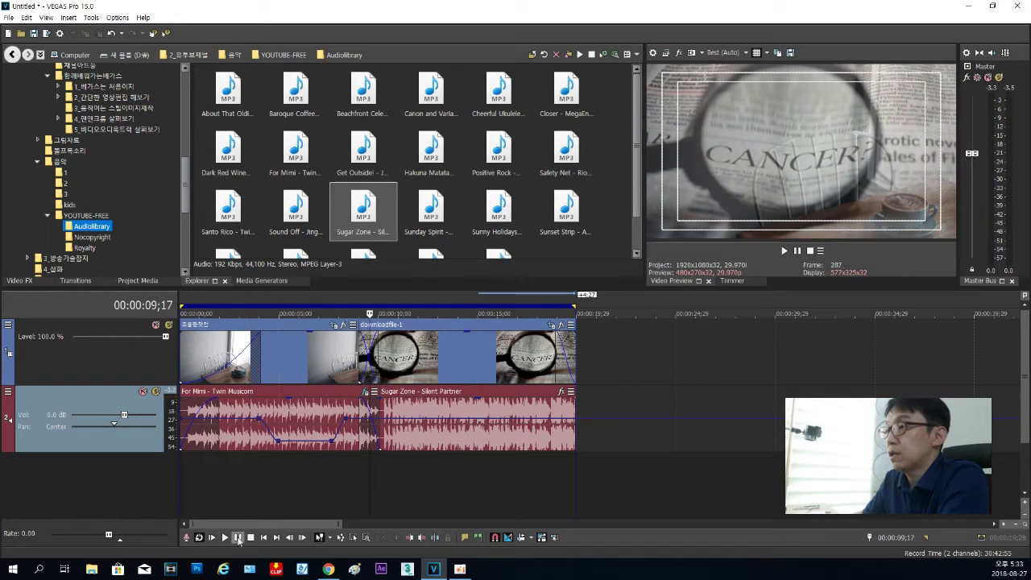
- Insert a Fade to Color envelope on the video track
click(8, 325)
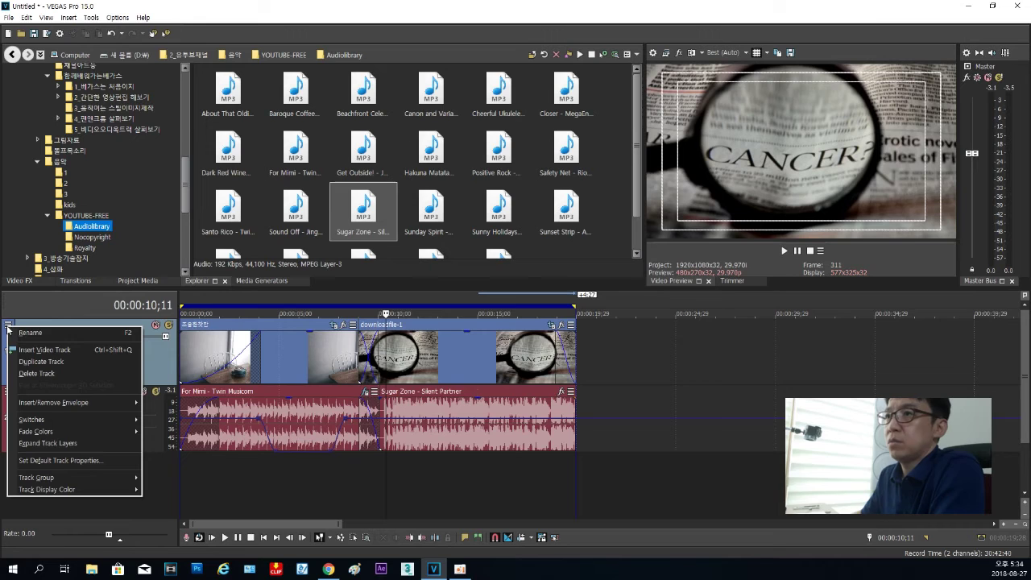
key(Escape)
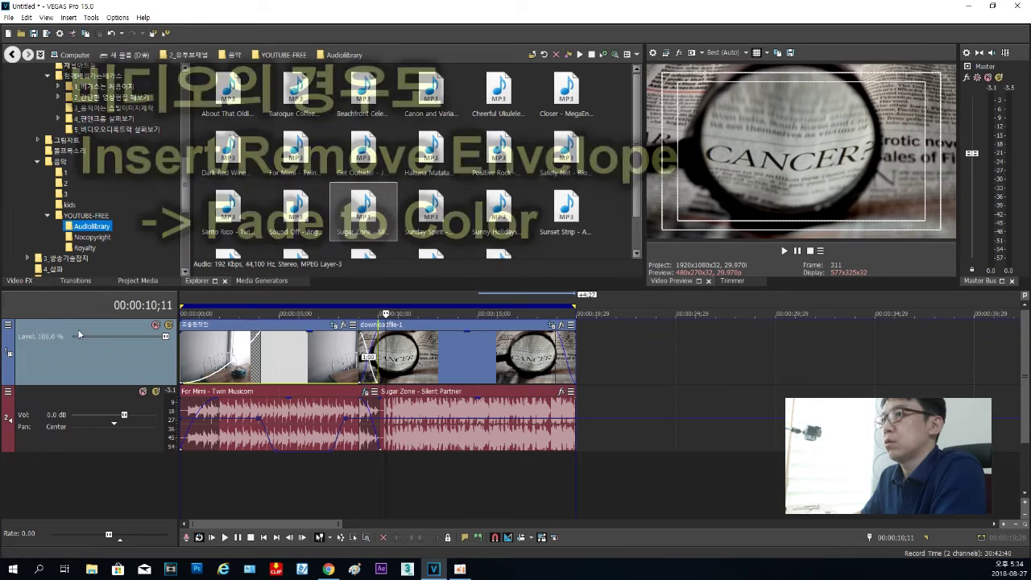
click(7, 326)
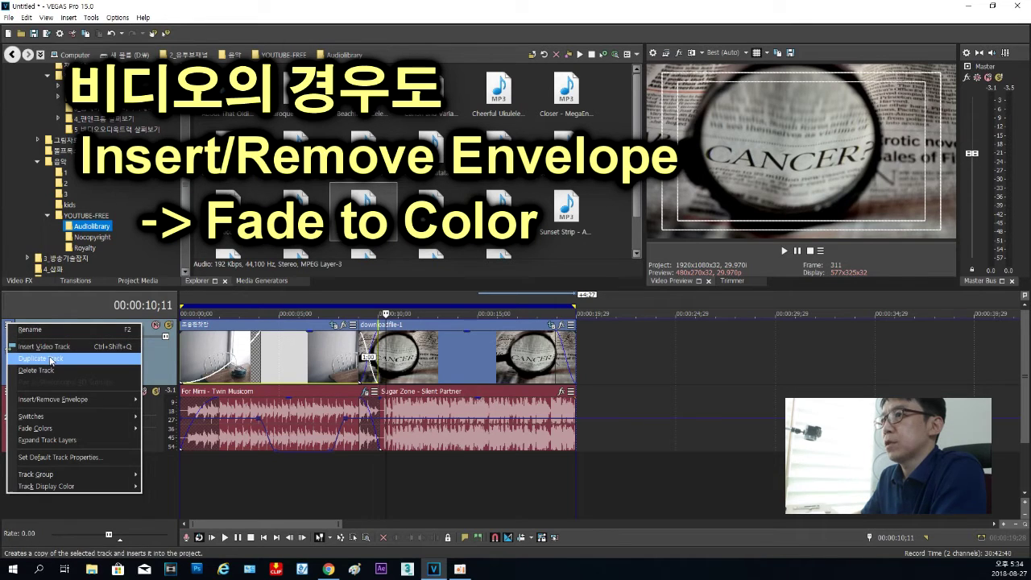
mouse_move(63, 403)
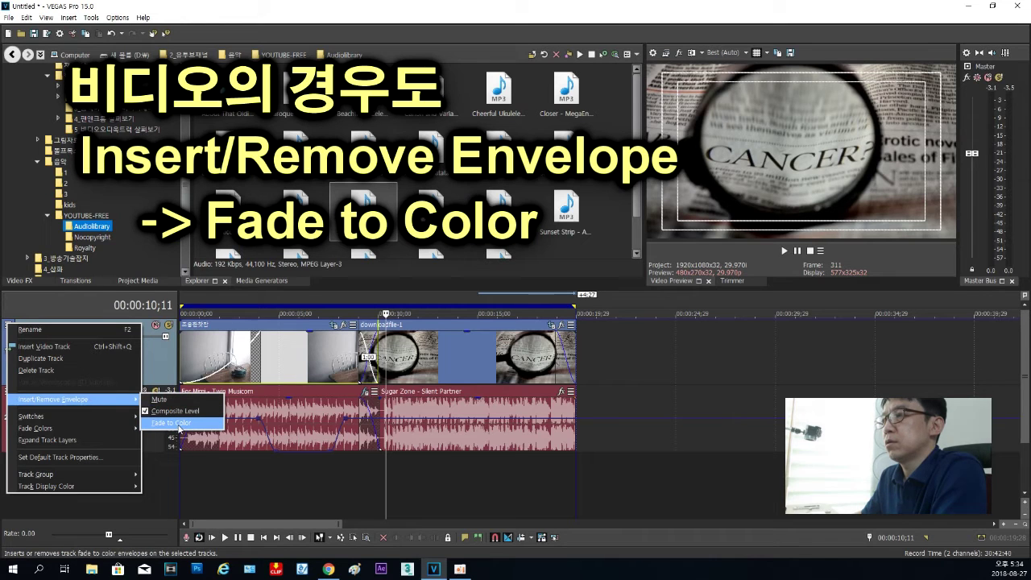
click(179, 425)
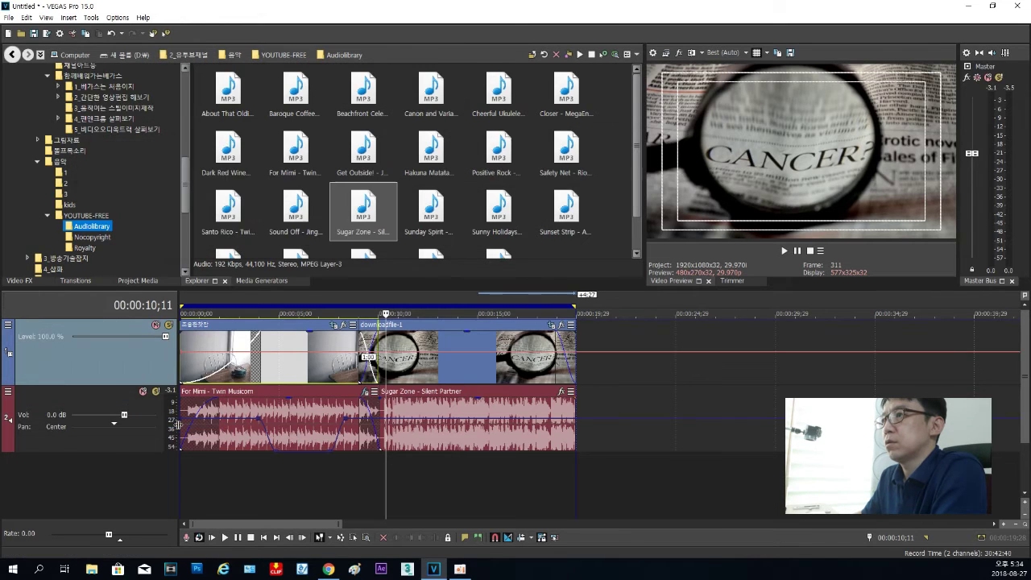
- Add Fade to Color envelope points on either side of 00:00:06;16 in the first video clip and pull the middle point down to darken it
click(268, 356)
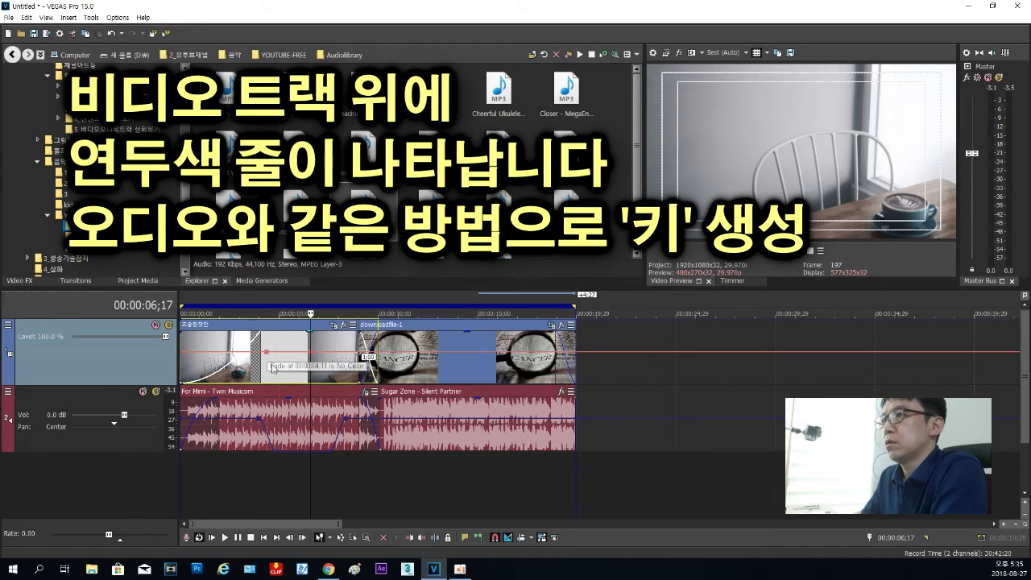
click(246, 371)
click(268, 365)
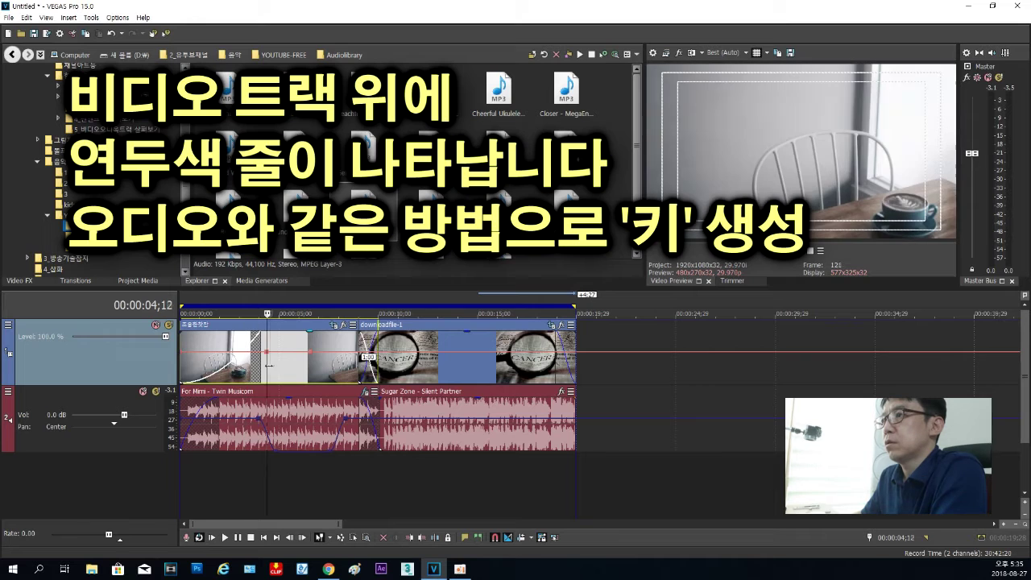
double_click(314, 357)
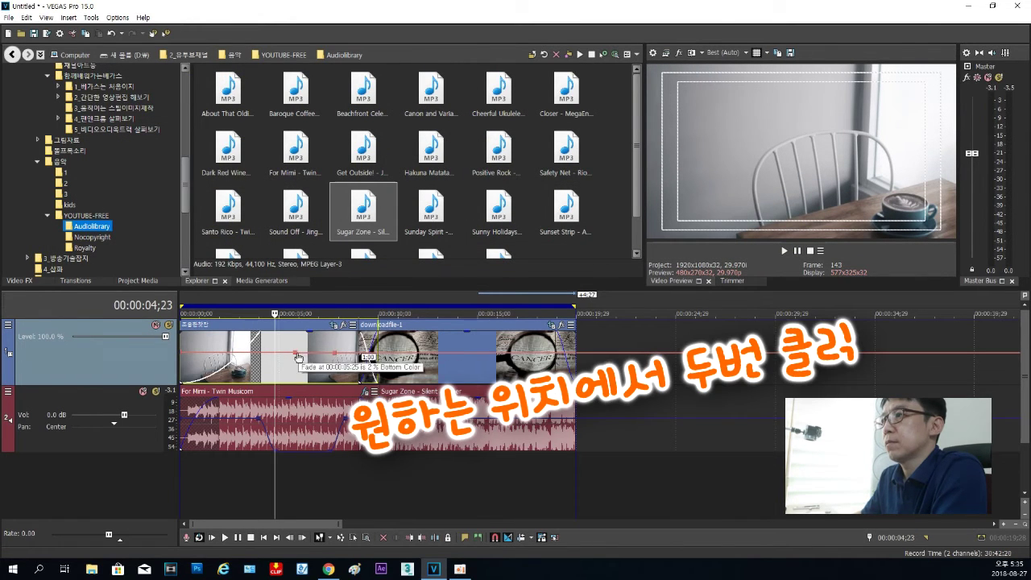
drag(311, 356, 311, 376)
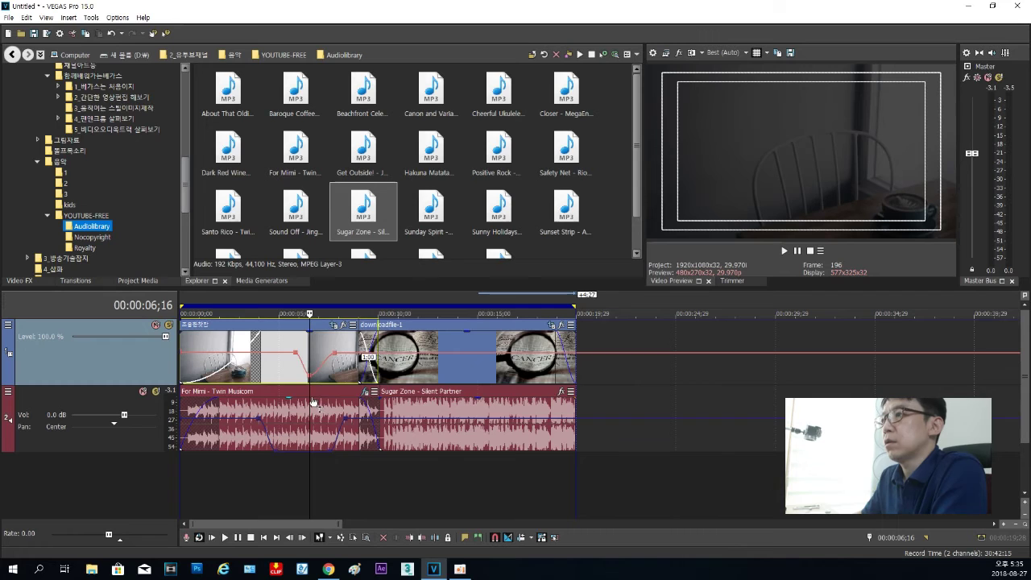
- Scrub the playhead back over the darkened part of the first video clip and on to about 00:00:18;21
drag(308, 478, 284, 471)
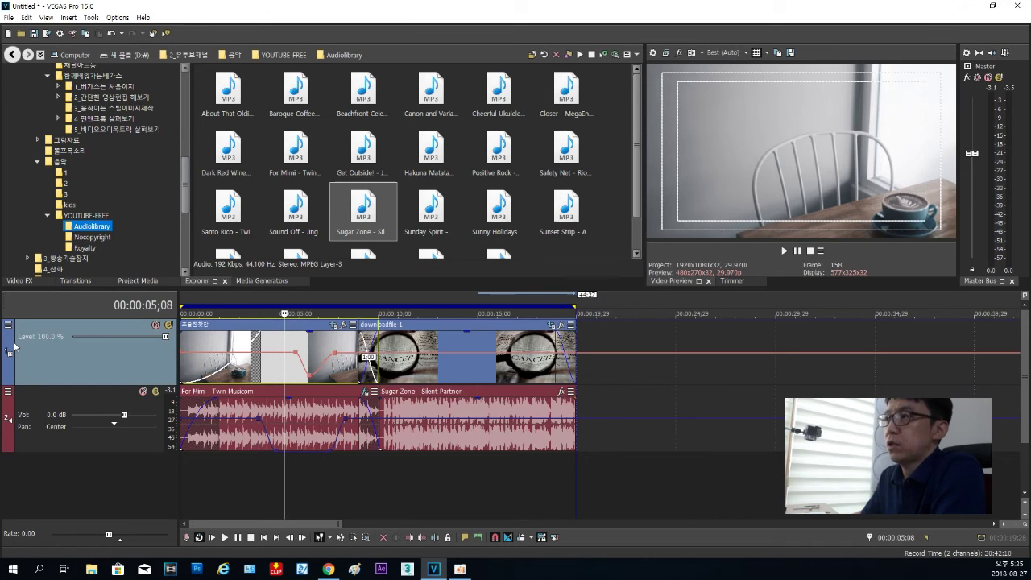
click(502, 475)
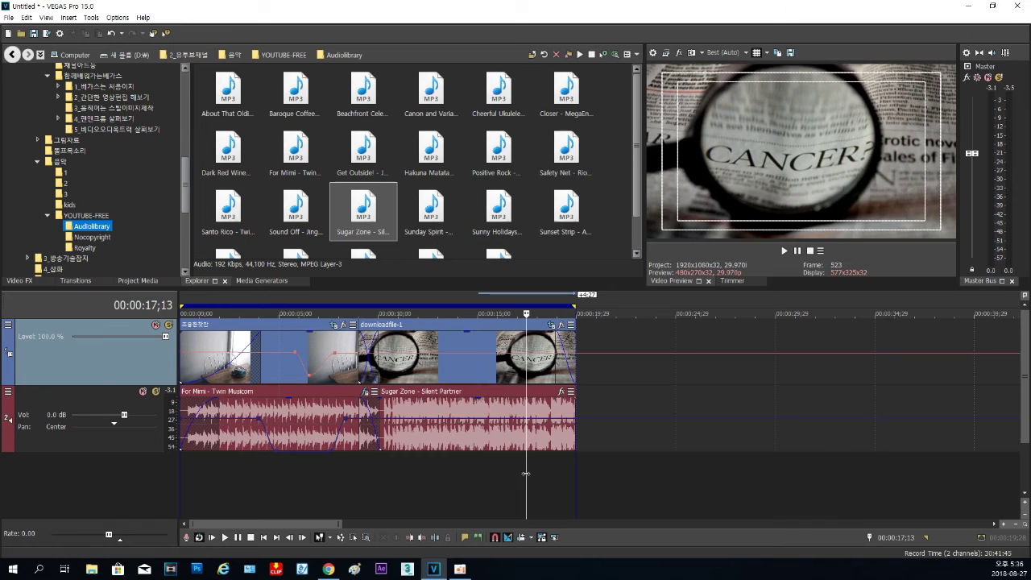
mouse_move(549, 474)
mouse_down()
mouse_move(569, 476)
mouse_move(552, 477)
mouse_up()
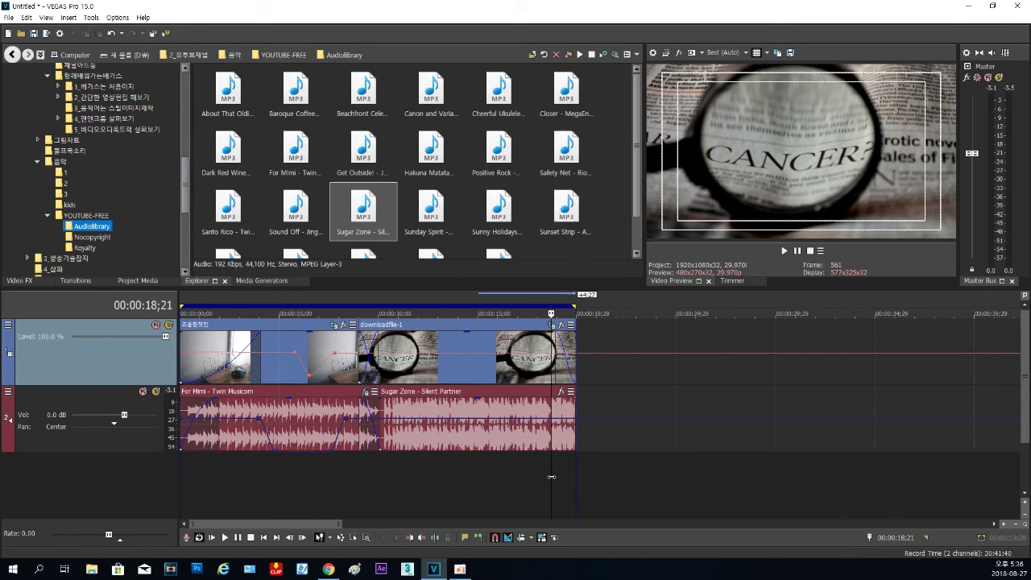